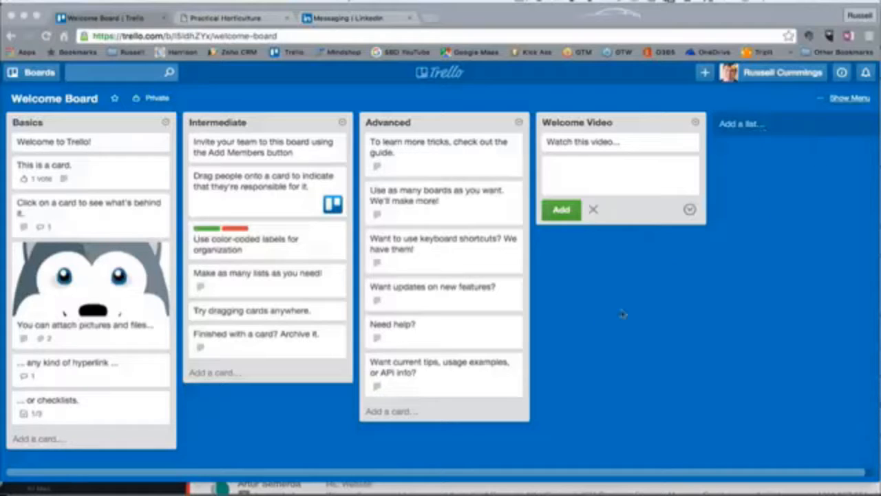
Open the 'Welcome to Trello!' card in the Basics list and close it again.
{"action": "left_click", "coordinate": [47, 149]}
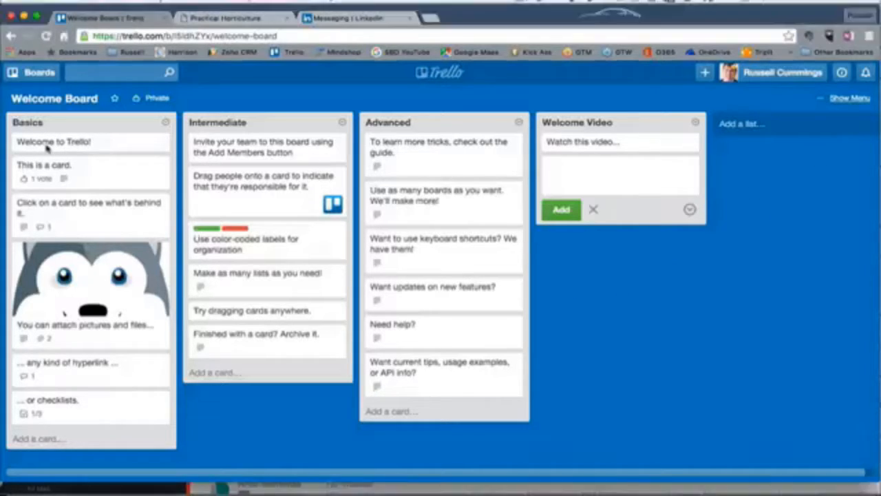
{"action": "left_click", "coordinate": [47, 149]}
{"action": "left_click", "coordinate": [47, 145]}
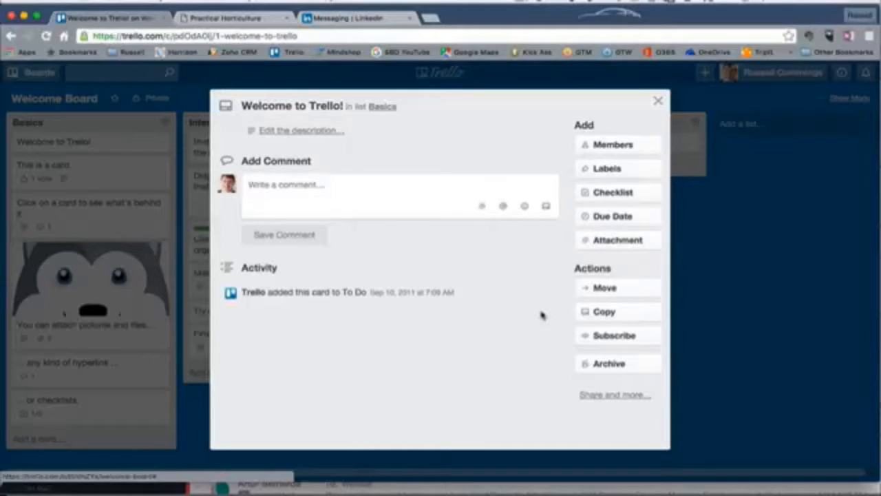
{"action": "left_click", "coordinate": [659, 102]}
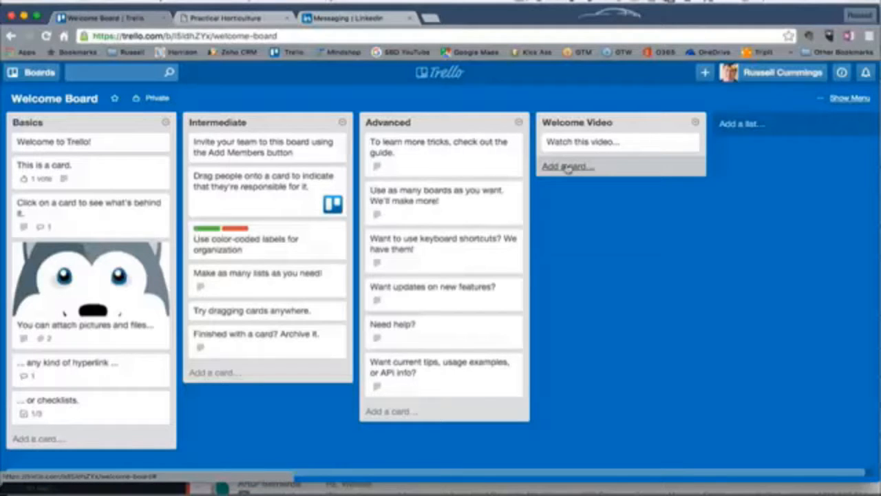
Add a new card named TEST to the Welcome Video list.
{"action": "left_click", "coordinate": [567, 167]}
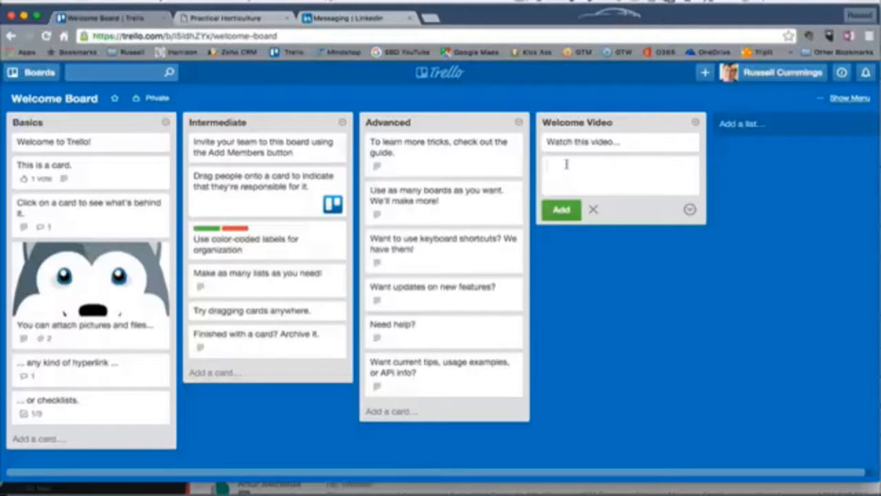
{"action": "type", "text": "TEST"}
{"action": "left_click", "coordinate": [561, 209]}
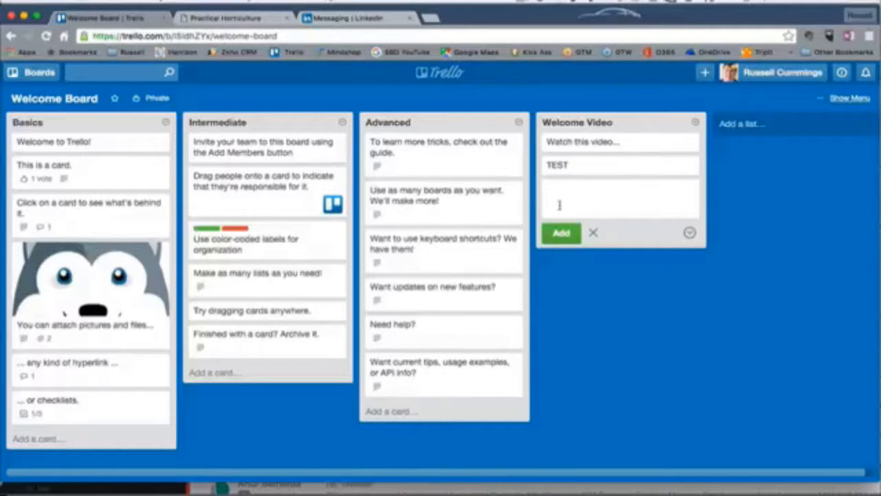
Open the TEST card and save its description as 'This project is about...oiho2fijopjp'.
{"action": "left_click", "coordinate": [591, 168]}
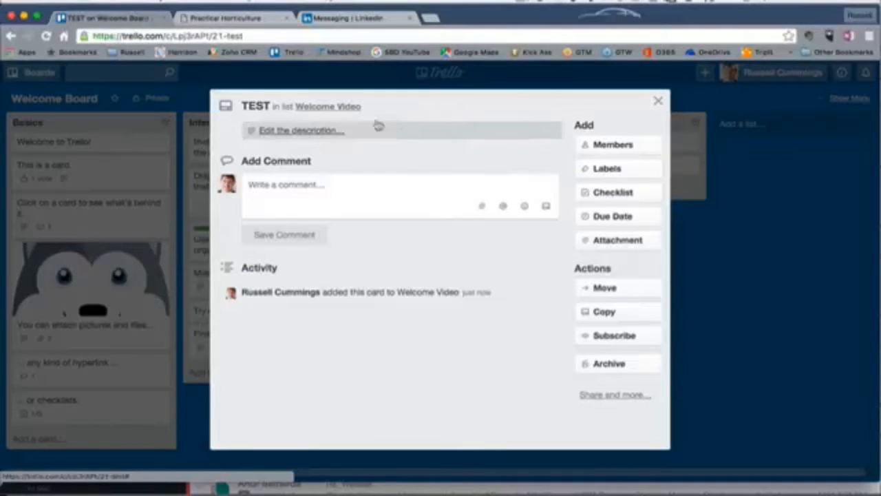
{"action": "left_click", "coordinate": [279, 130]}
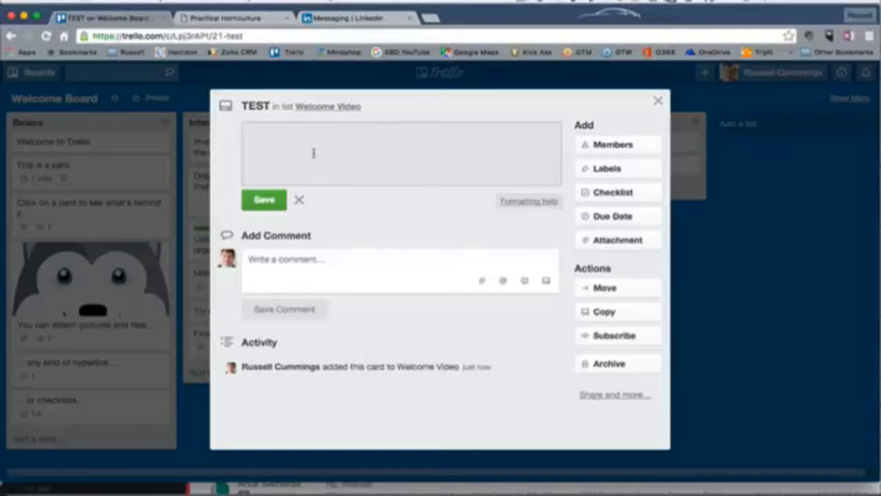
{"action": "type", "text": "This "}
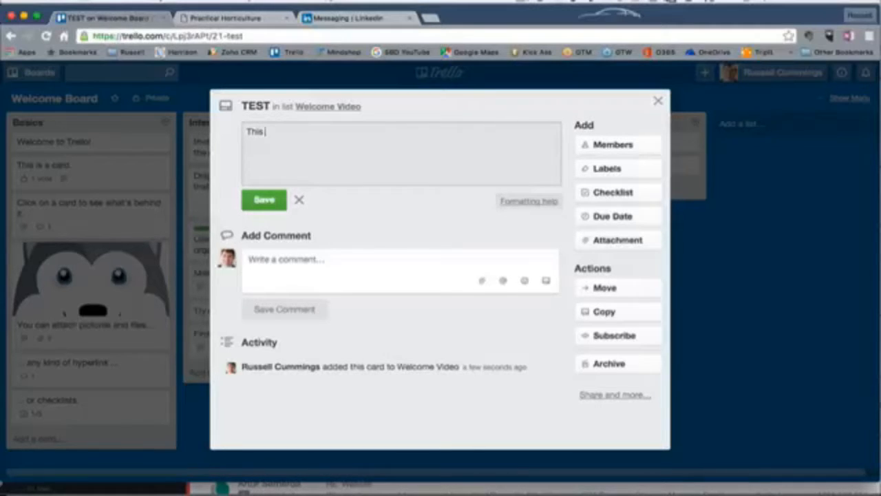
{"action": "type", "text": "project is about..."}
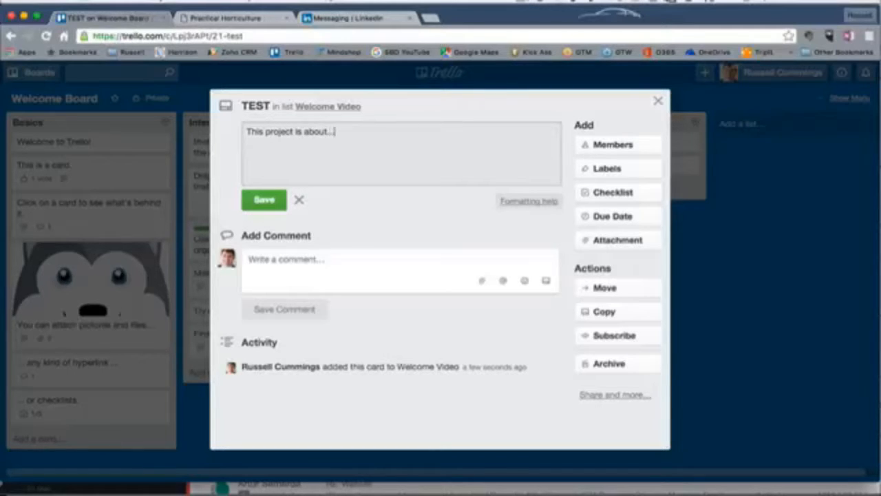
{"action": "type", "text": "oiho2fijopjp"}
{"action": "left_click", "coordinate": [274, 200]}
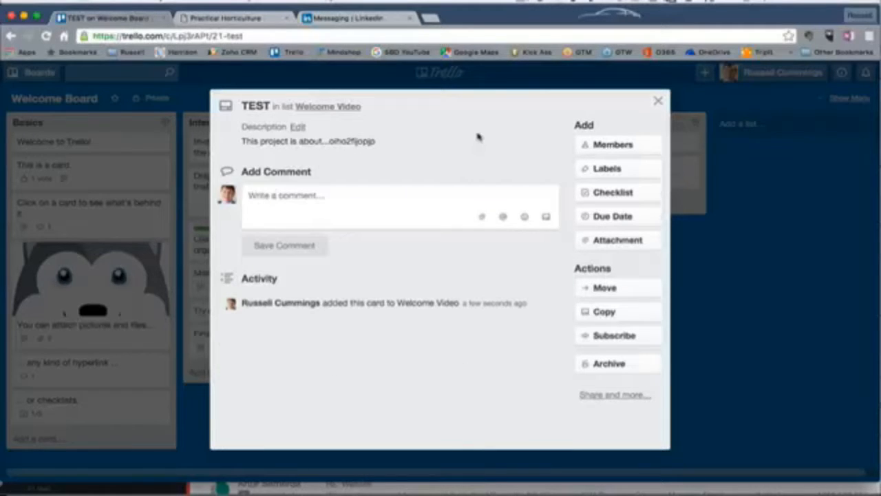
{"action": "left_click", "coordinate": [611, 144]}
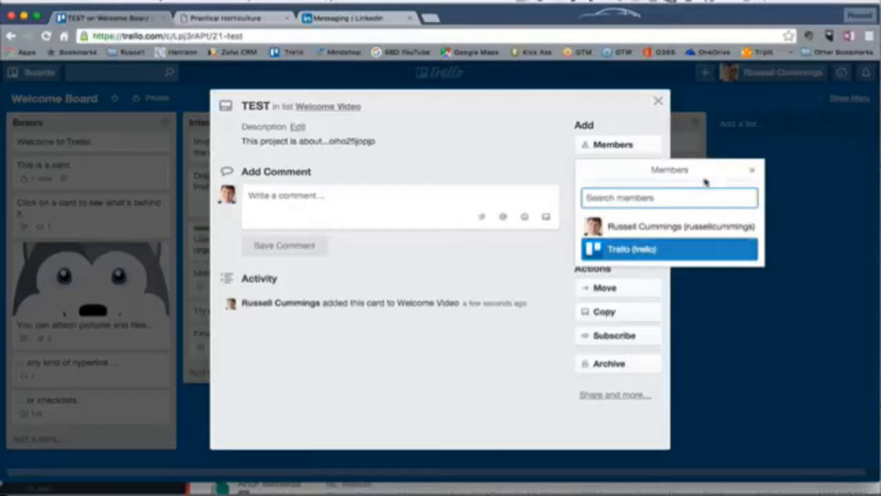
{"action": "left_click", "coordinate": [753, 170]}
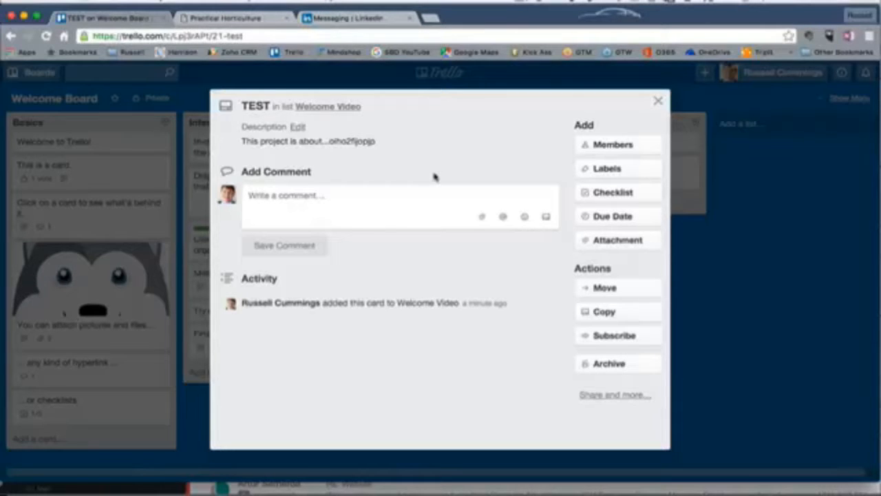
{"action": "left_click", "coordinate": [596, 170]}
{"action": "left_click", "coordinate": [426, 158]}
Add a checklist copying items from the existing Checklist, add the item 'Relax', and close the item entry.
{"action": "left_click", "coordinate": [609, 193]}
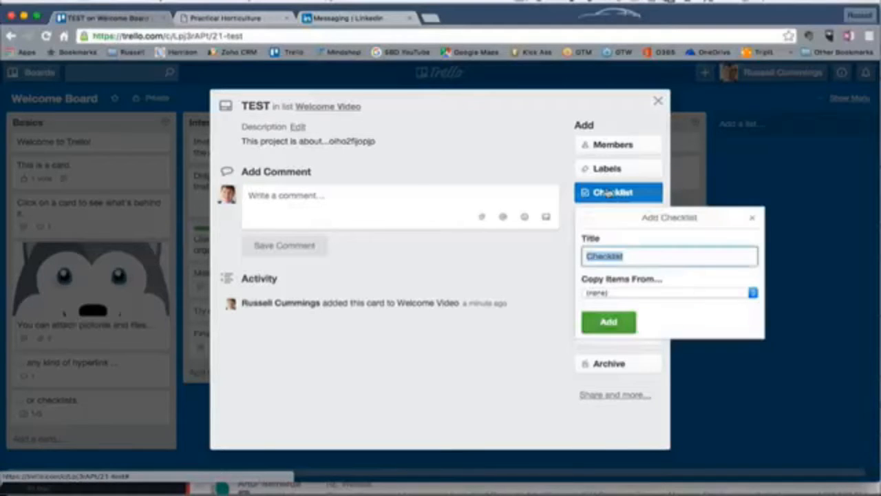
{"action": "left_click", "coordinate": [753, 295]}
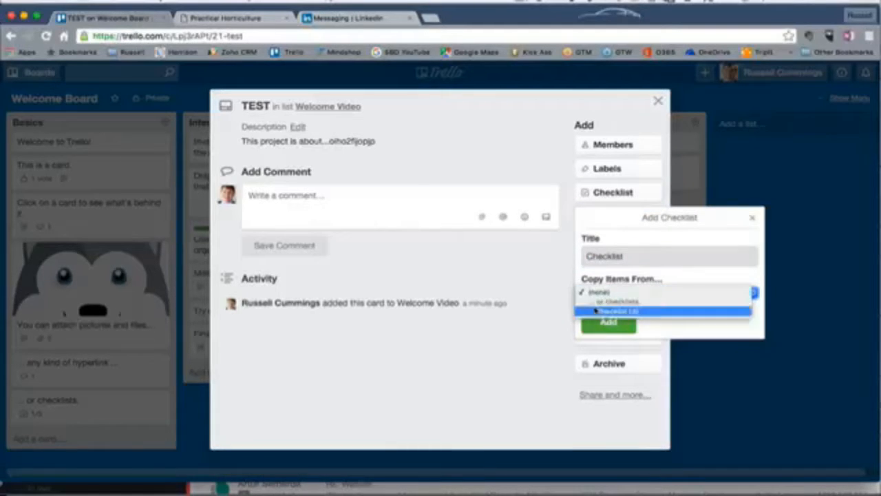
{"action": "left_click", "coordinate": [596, 312]}
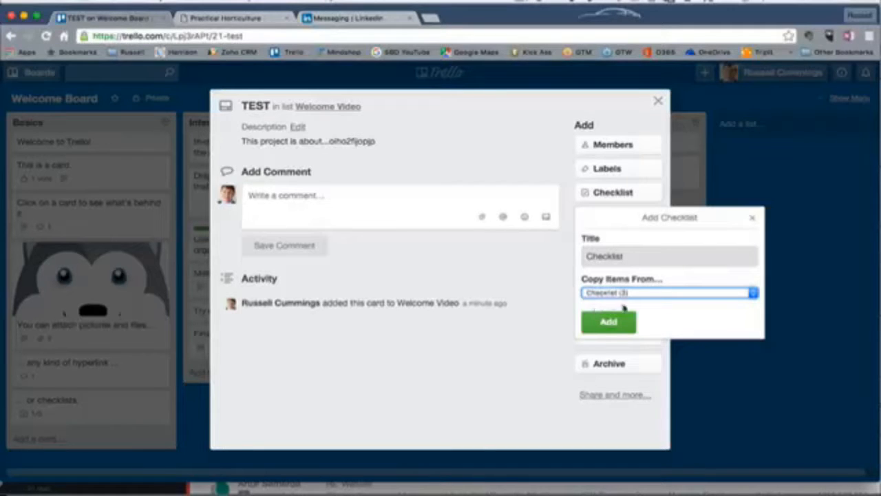
{"action": "left_click", "coordinate": [609, 322]}
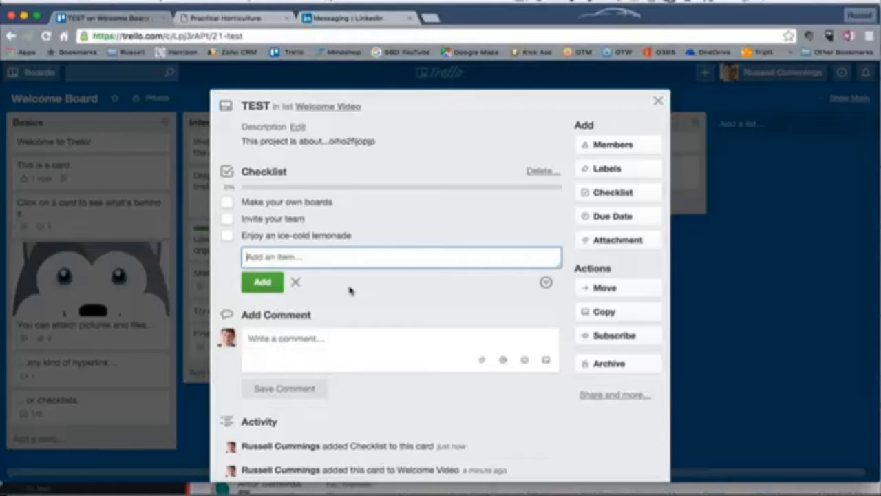
{"action": "type", "text": "Relax"}
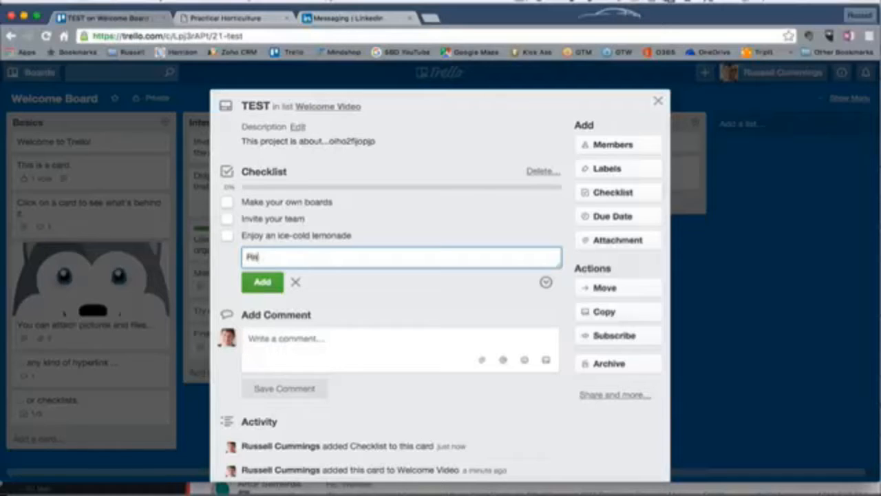
{"action": "left_click", "coordinate": [253, 284]}
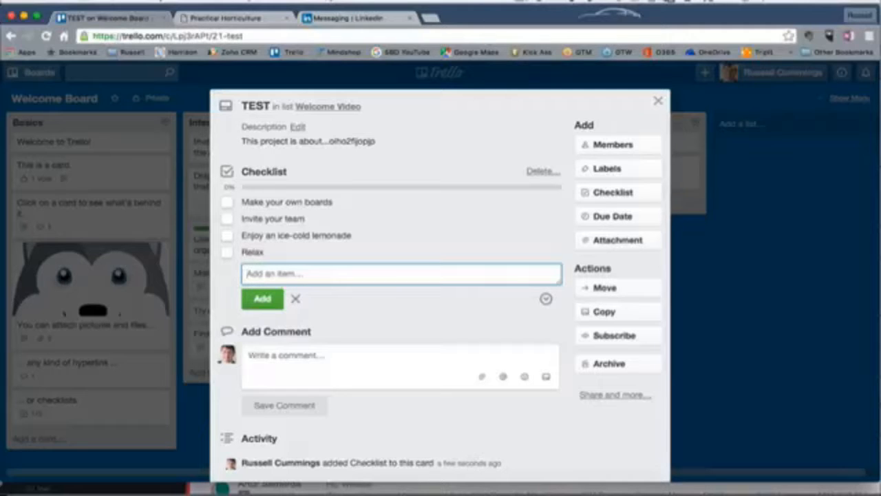
{"action": "left_click", "coordinate": [520, 3]}
{"action": "left_click", "coordinate": [537, 33]}
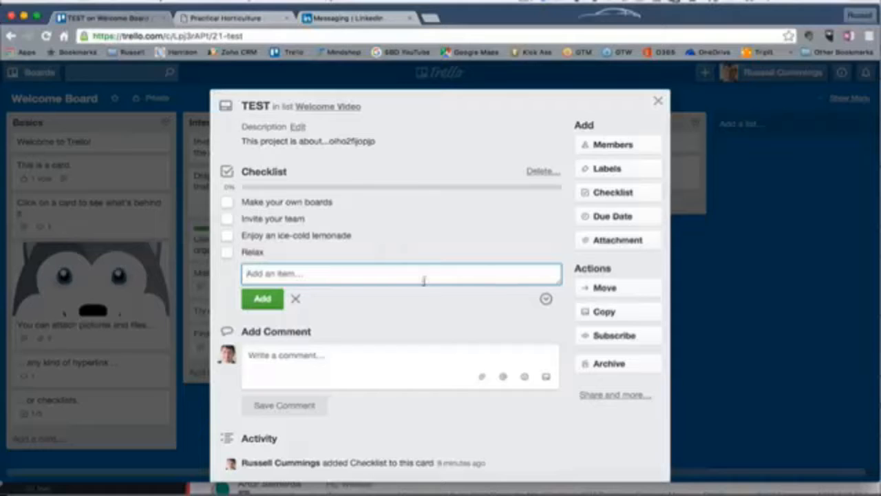
{"action": "left_click", "coordinate": [296, 299]}
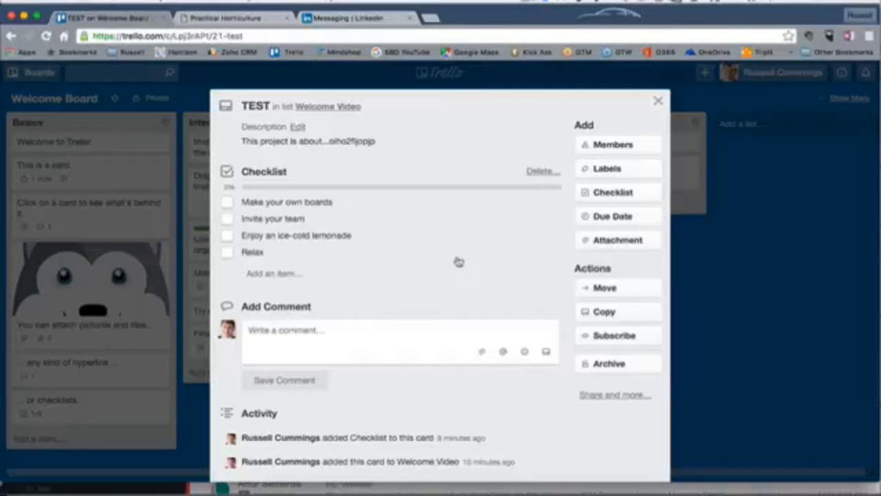
Open the card's due date picker and dismiss it without setting a date.
{"action": "left_click", "coordinate": [620, 216]}
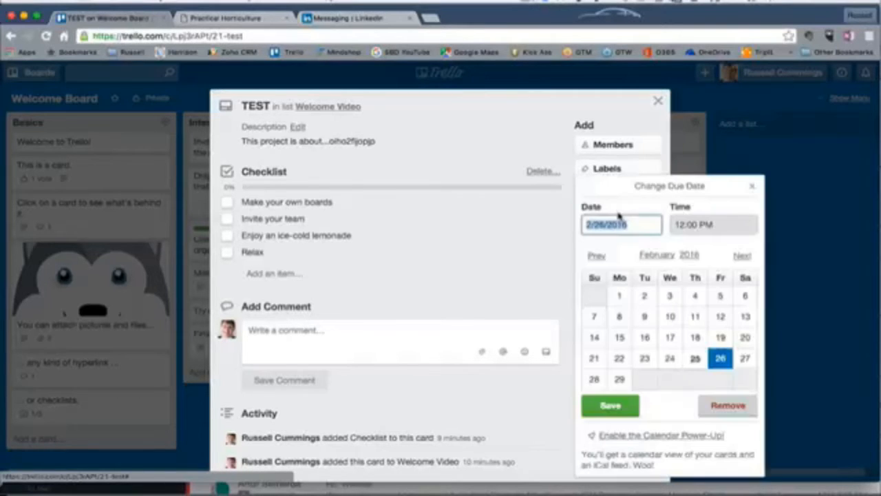
{"action": "left_click", "coordinate": [441, 251]}
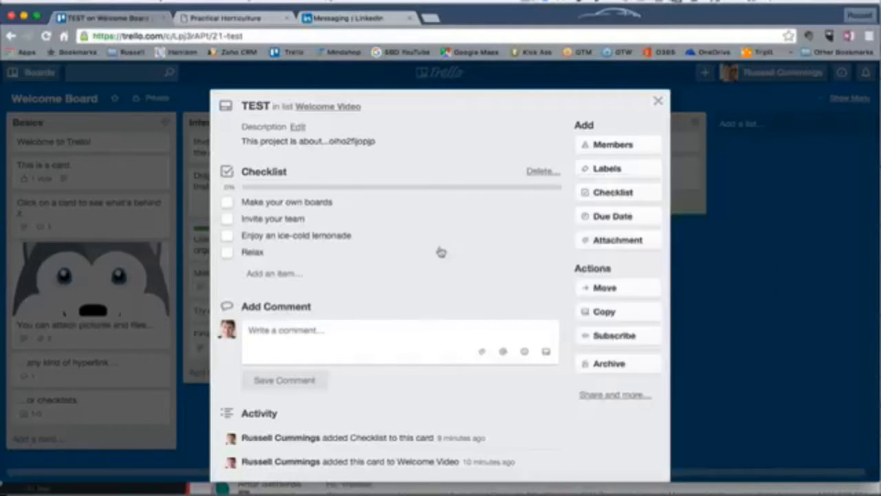
Attach '140910 Change Success Handout.pdf' from the computer's OneDrive Consulting > Reference Materials > Strategy folder.
{"action": "left_click", "coordinate": [602, 239]}
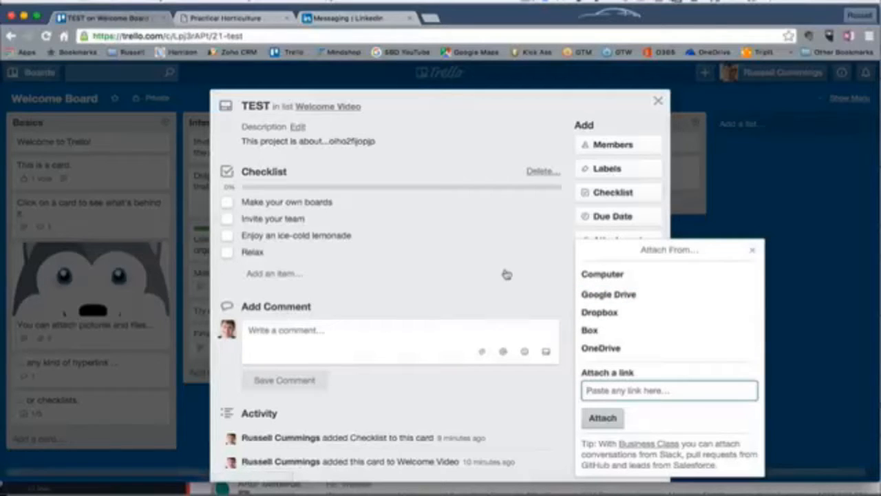
{"action": "left_click", "coordinate": [604, 276]}
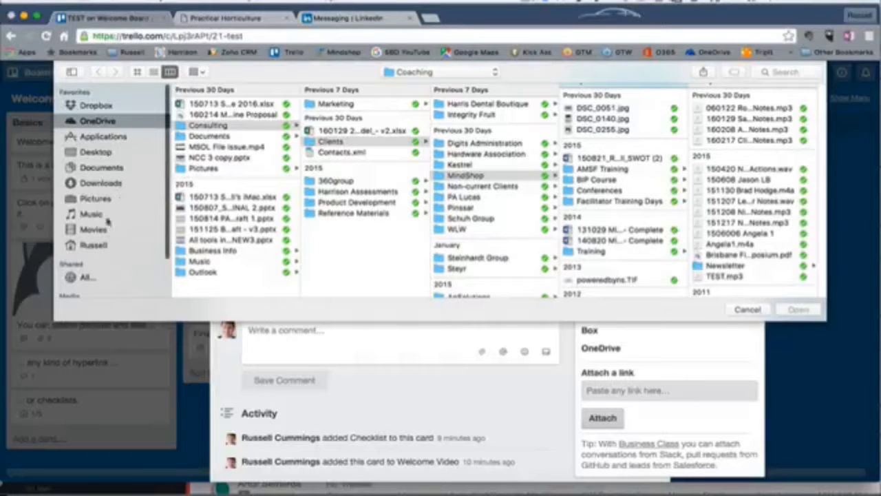
{"action": "left_click", "coordinate": [102, 199]}
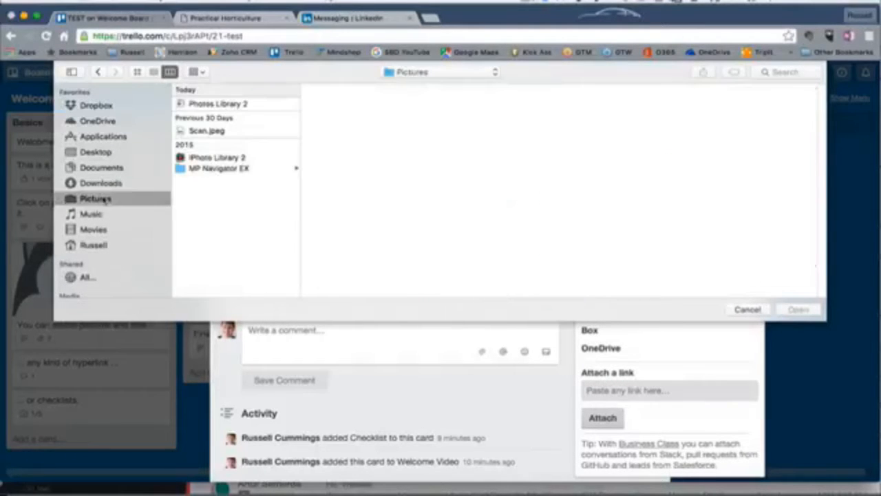
{"action": "left_click", "coordinate": [90, 122]}
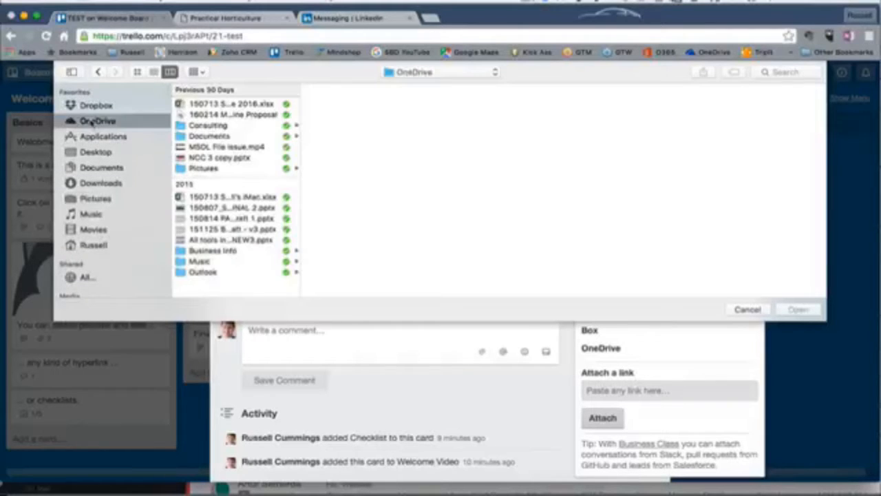
{"action": "left_click", "coordinate": [219, 126]}
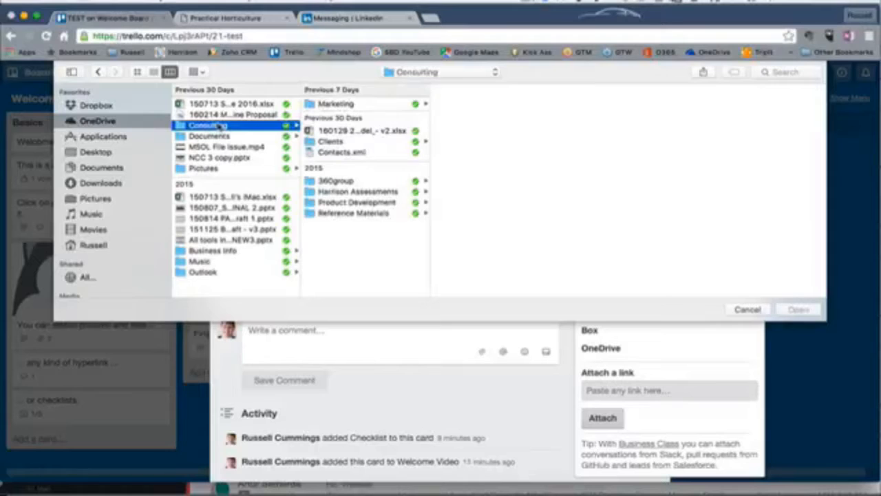
{"action": "left_click", "coordinate": [365, 213]}
{"action": "left_click", "coordinate": [493, 107]}
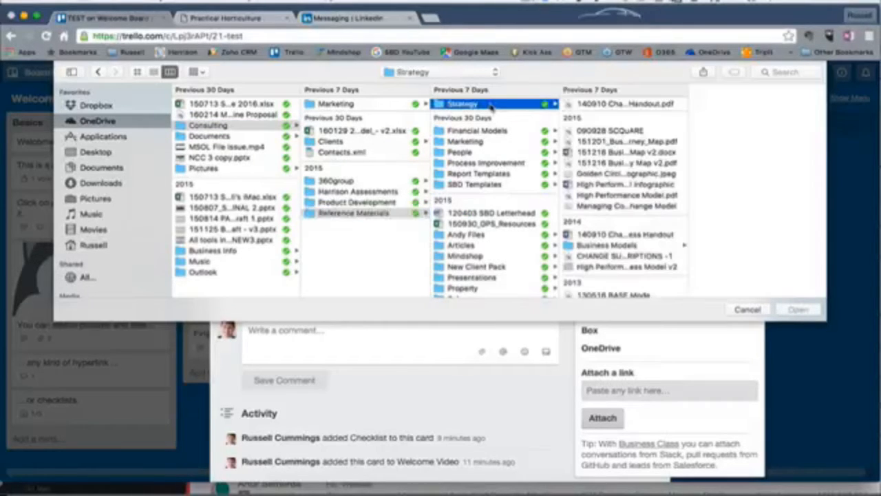
{"action": "left_click", "coordinate": [615, 108]}
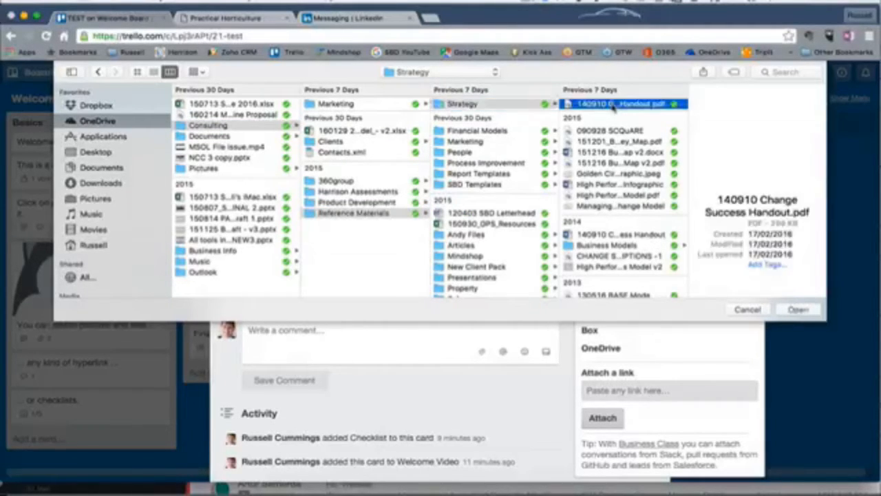
{"action": "left_click", "coordinate": [801, 311]}
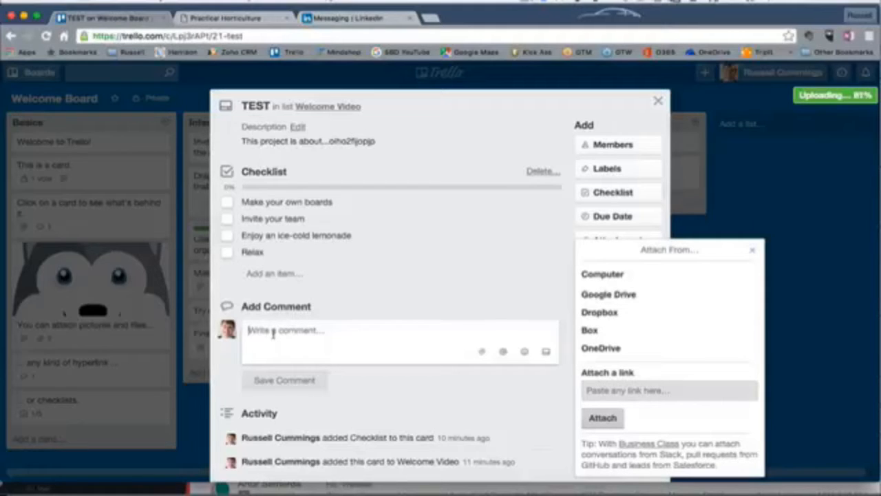
Post a comment on the card asking a teammate: 'can you have a look at this for me?'.
{"action": "left_click", "coordinate": [273, 333]}
{"action": "type", "text": "H"}
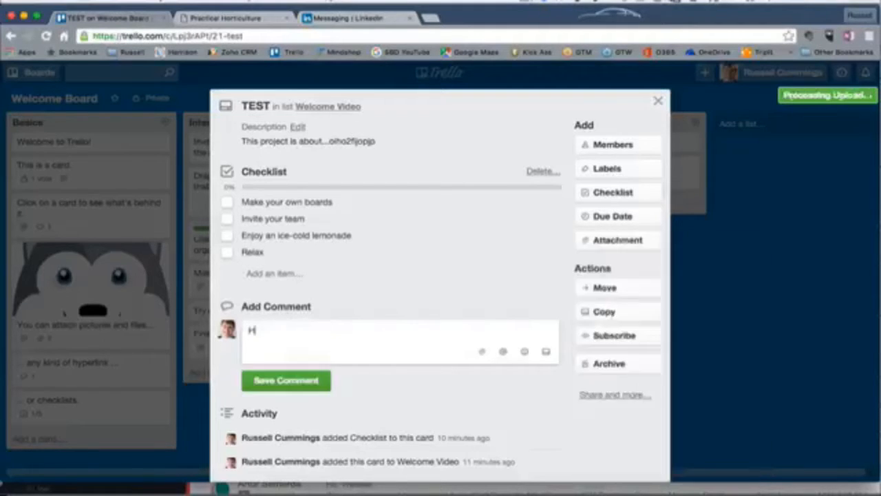
{"action": "type", "text": "ey Mary, can you have a "}
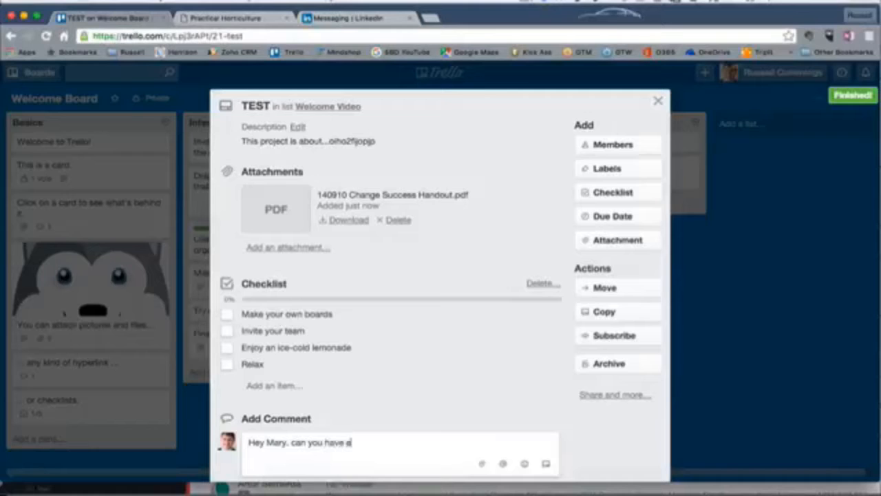
{"action": "type", "text": "look at this for me?"}
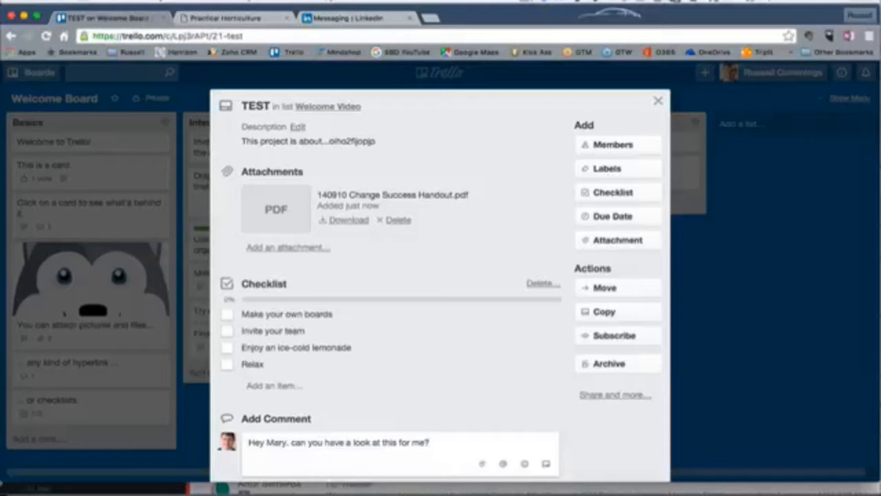
{"action": "scroll", "coordinate": [429, 385], "scroll_direction": "down", "scroll_amount": 5}
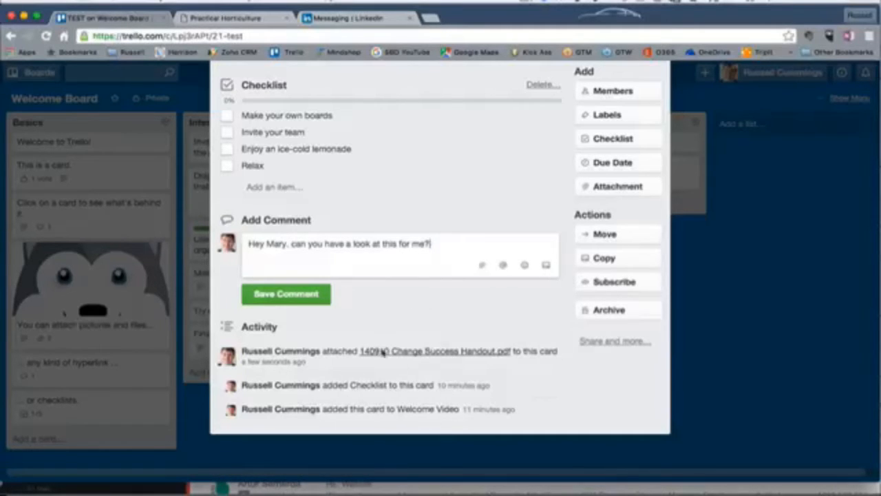
{"action": "left_click", "coordinate": [294, 296]}
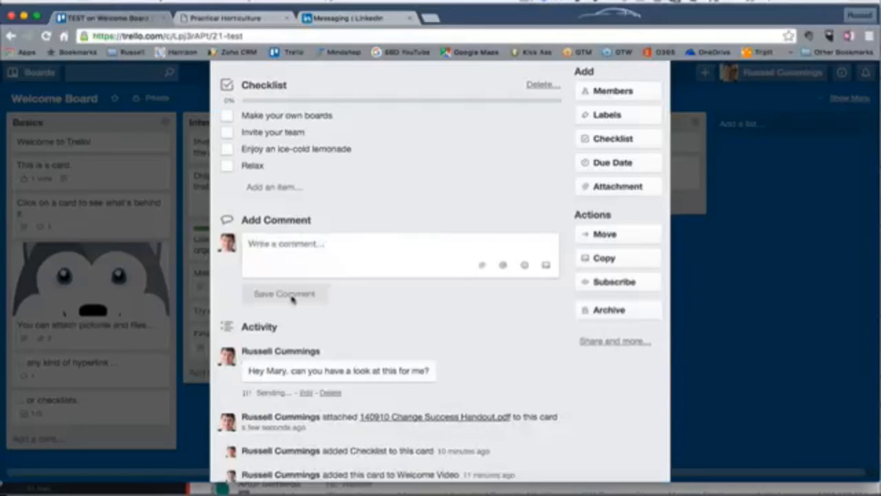
Open the card's Share and more options panel and close it again.
{"action": "scroll", "coordinate": [493, 359], "scroll_direction": "down", "scroll_amount": 2}
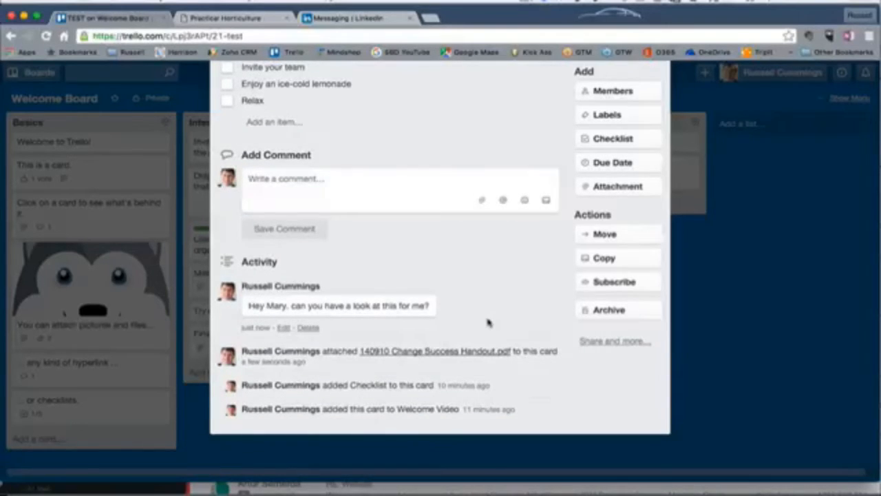
{"action": "scroll", "coordinate": [488, 322], "scroll_direction": "up", "scroll_amount": 2}
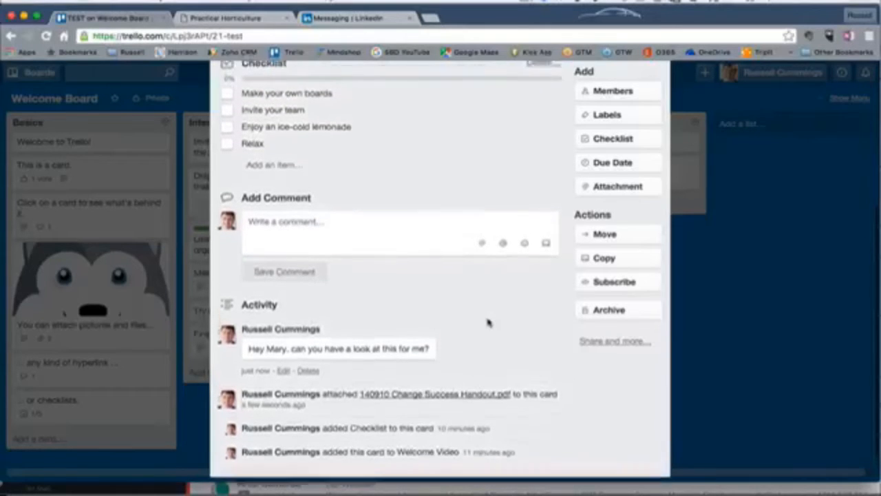
{"action": "scroll", "coordinate": [488, 322], "scroll_direction": "down", "scroll_amount": 2}
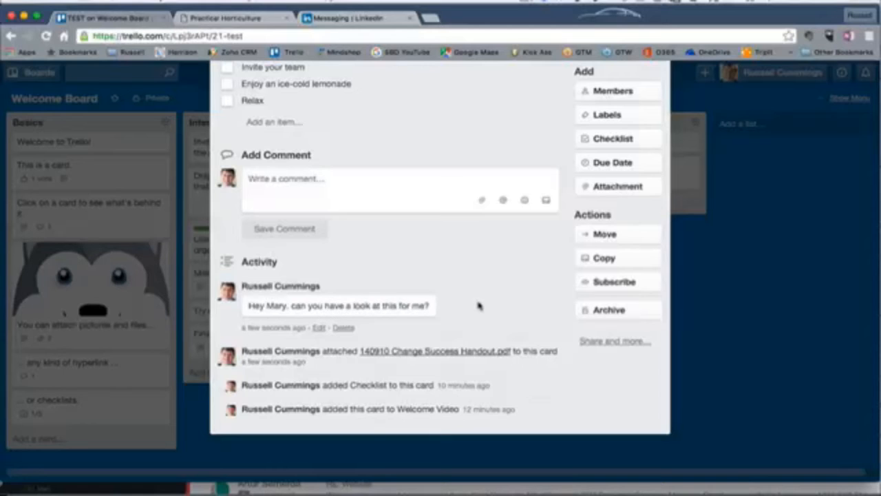
{"action": "scroll", "coordinate": [480, 306], "scroll_direction": "up", "scroll_amount": 1}
{"action": "scroll", "coordinate": [480, 306], "scroll_direction": "down", "scroll_amount": 1}
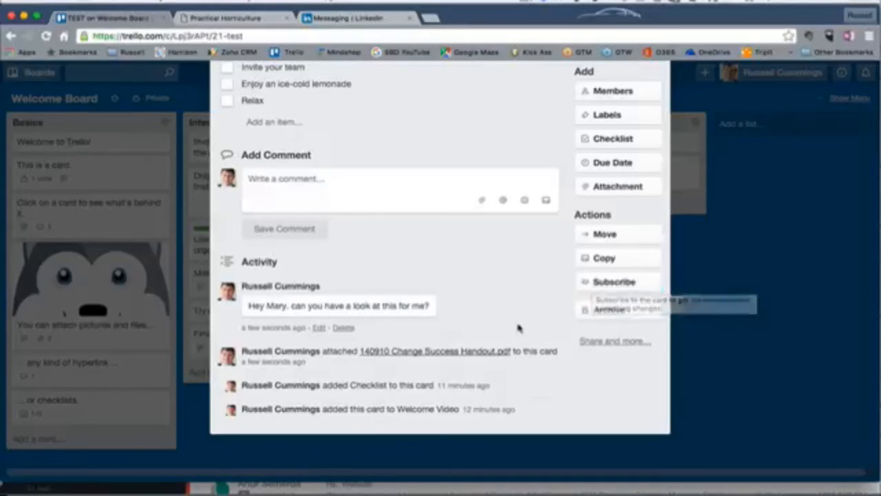
{"action": "left_click", "coordinate": [591, 343]}
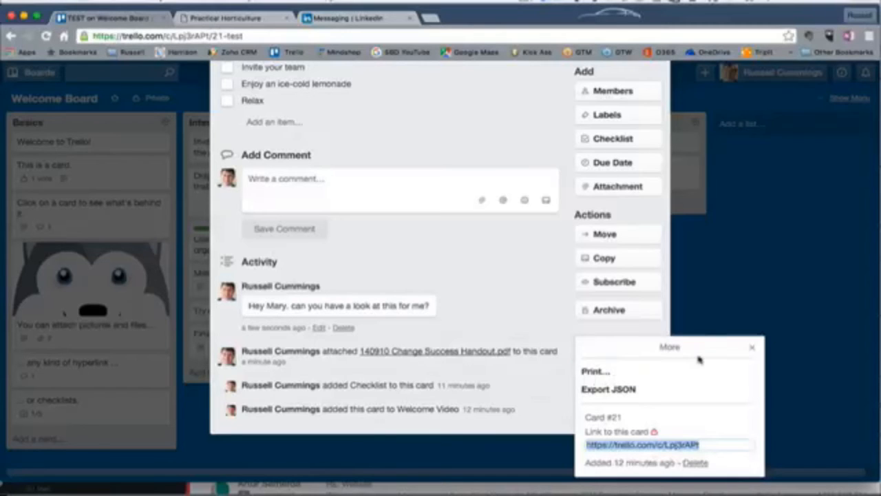
{"action": "left_click", "coordinate": [754, 347]}
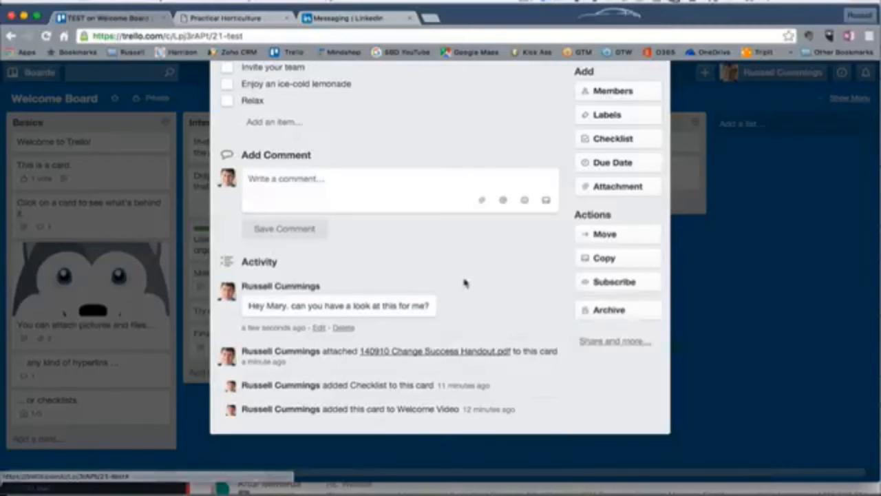
Review the finished card contents and close the TEST card.
{"action": "scroll", "coordinate": [464, 281], "scroll_direction": "up", "scroll_amount": 5}
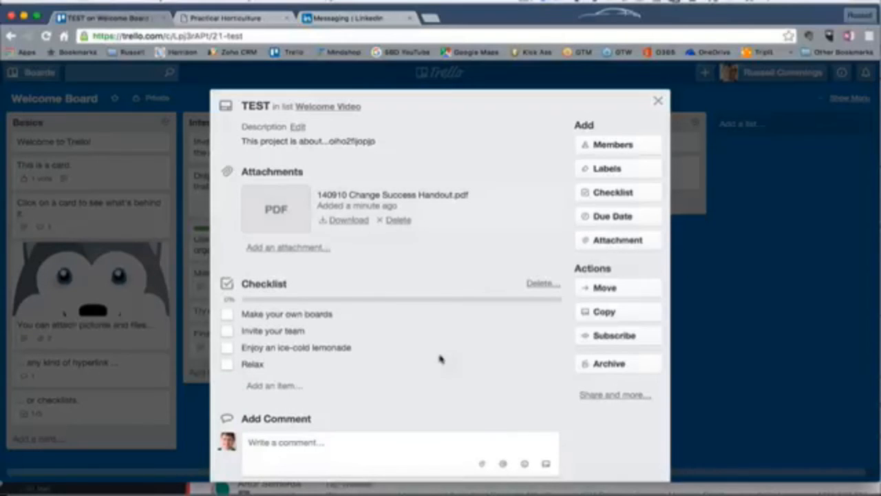
{"action": "scroll", "coordinate": [466, 369], "scroll_direction": "down", "scroll_amount": 5}
{"action": "scroll", "coordinate": [468, 370], "scroll_direction": "down", "scroll_amount": 1}
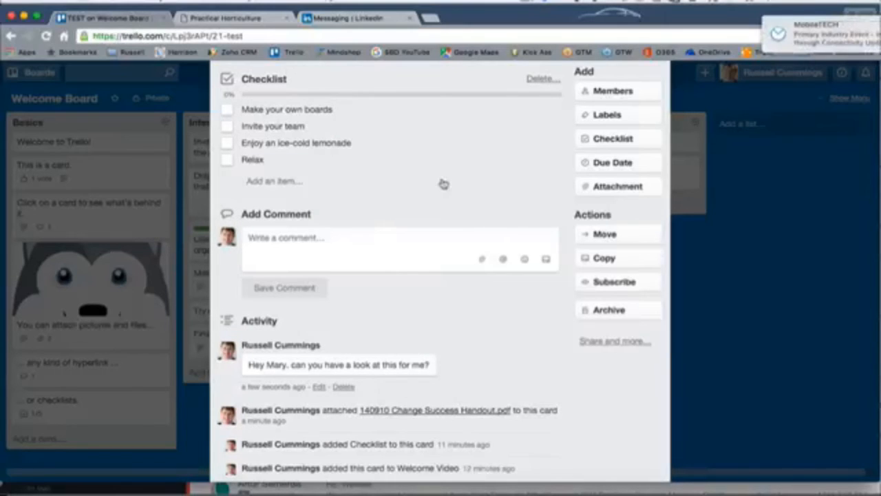
{"action": "scroll", "coordinate": [442, 183], "scroll_direction": "up", "scroll_amount": 5}
{"action": "scroll", "coordinate": [444, 184], "scroll_direction": "up", "scroll_amount": 3}
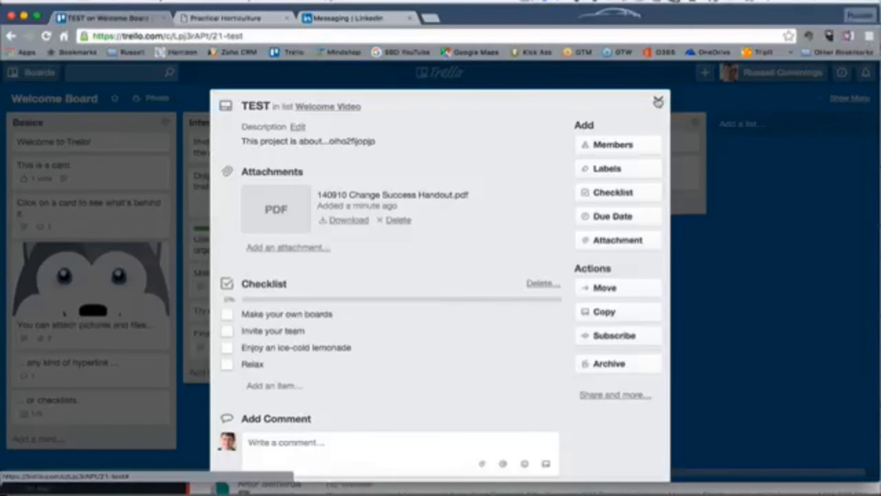
{"action": "left_click", "coordinate": [658, 102]}
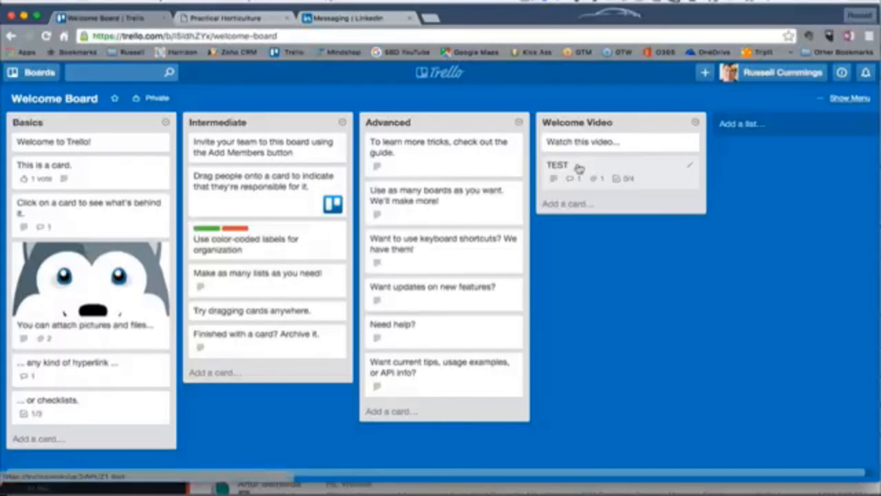
Move the TEST card to the top of the Intermediate list and back under Welcome Video.
{"action": "left_click_drag", "start_coordinate": [579, 169], "coordinate": [215, 127]}
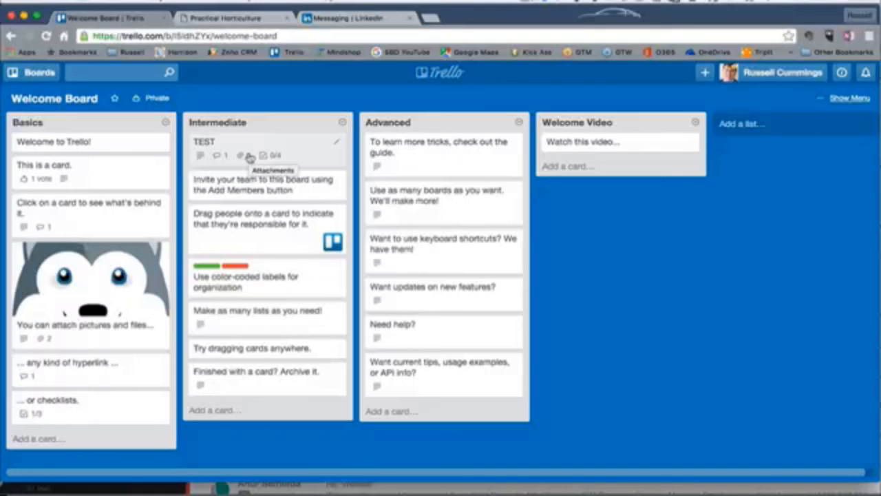
{"action": "left_click_drag", "start_coordinate": [249, 157], "coordinate": [609, 209]}
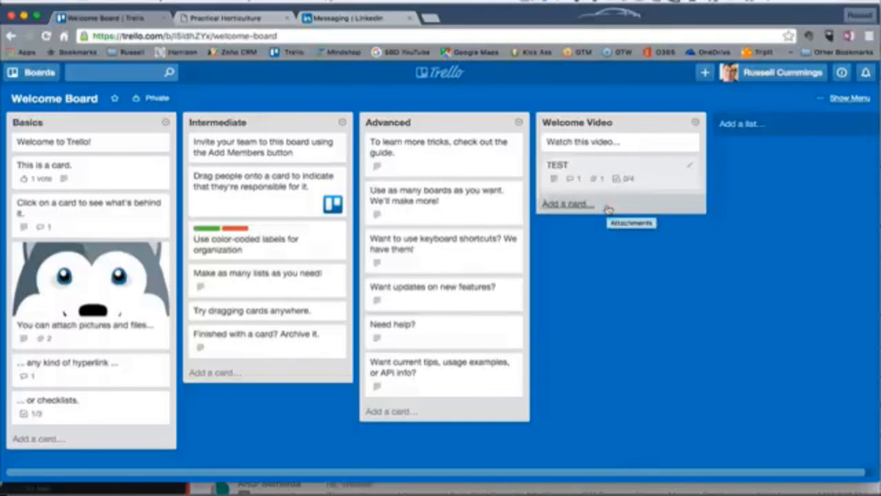